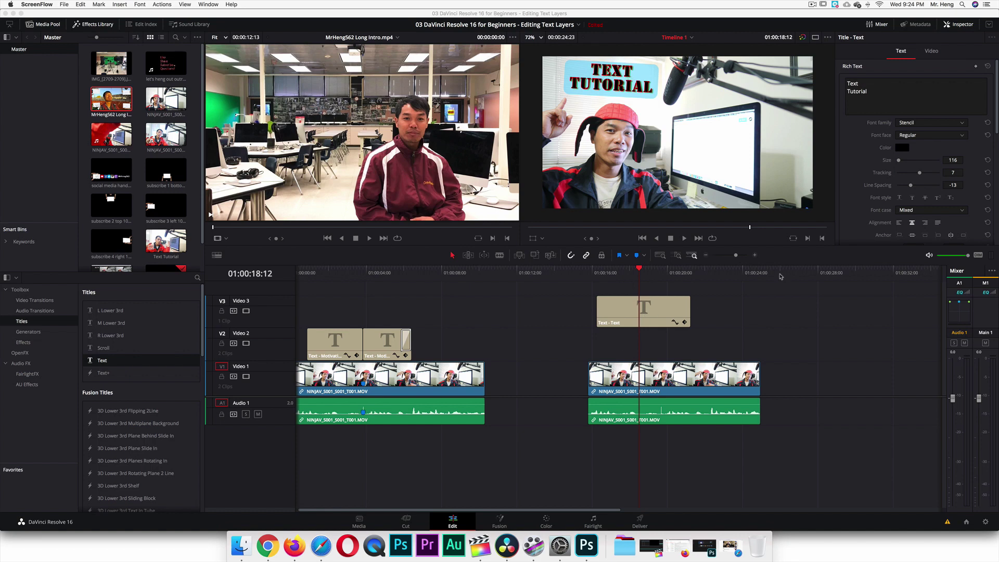
Add the Long Intro clip's video to Video 2 above the second footage clip, and extend the Video 1 clip to match its end.
{"action": "left_click", "coordinate": [932, 54]}
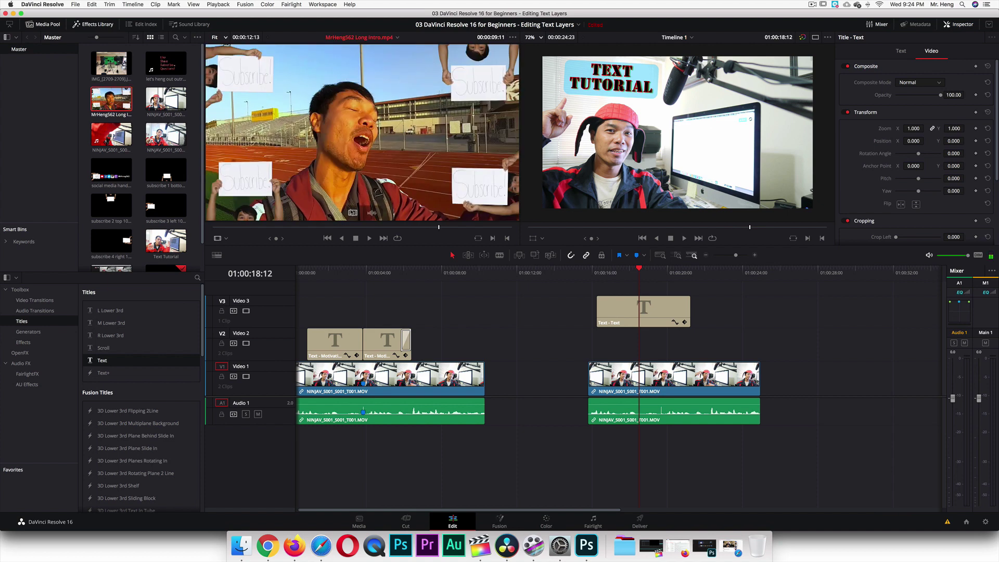
{"action": "left_click_drag", "start_coordinate": [353, 213], "coordinate": [592, 351]}
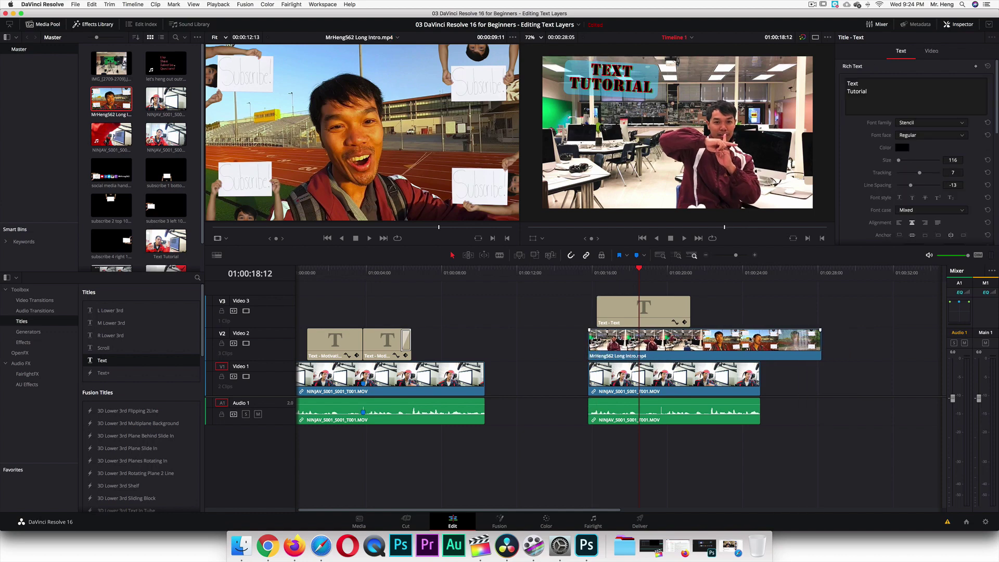
{"action": "left_click", "coordinate": [704, 350]}
{"action": "left_click_drag", "start_coordinate": [760, 380], "coordinate": [821, 381]}
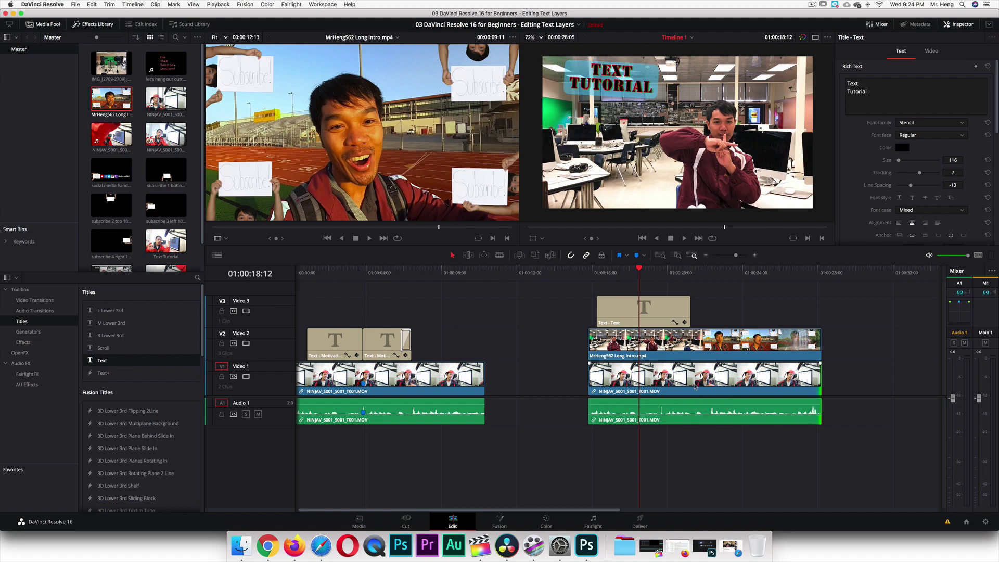
Play the timeline to 01:00:22:15 and scale the Long Intro overlay on Video 2 to a zoom of 0.270.
{"action": "key", "text": "space"}
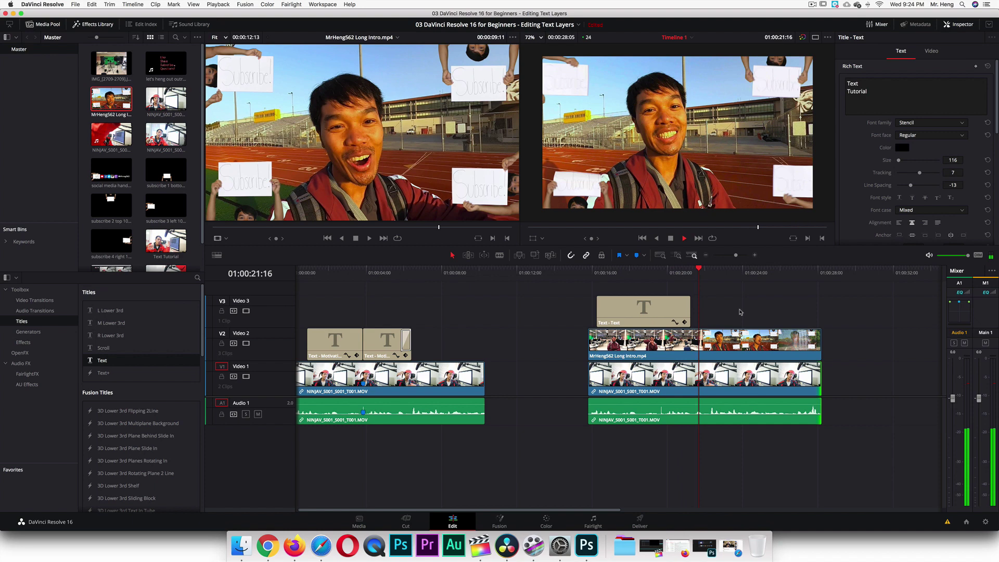
{"action": "key", "text": "space"}
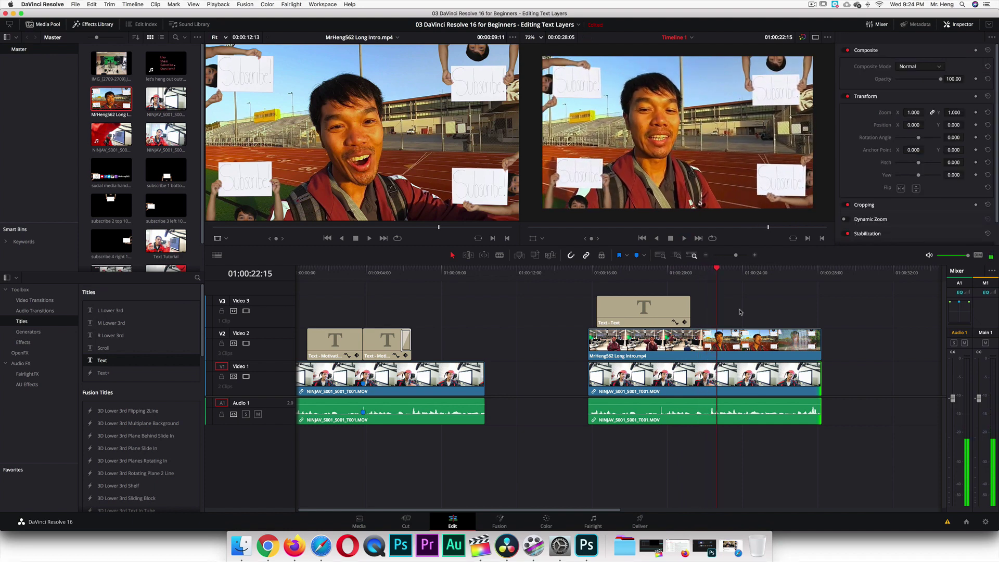
{"action": "left_click", "coordinate": [742, 342]}
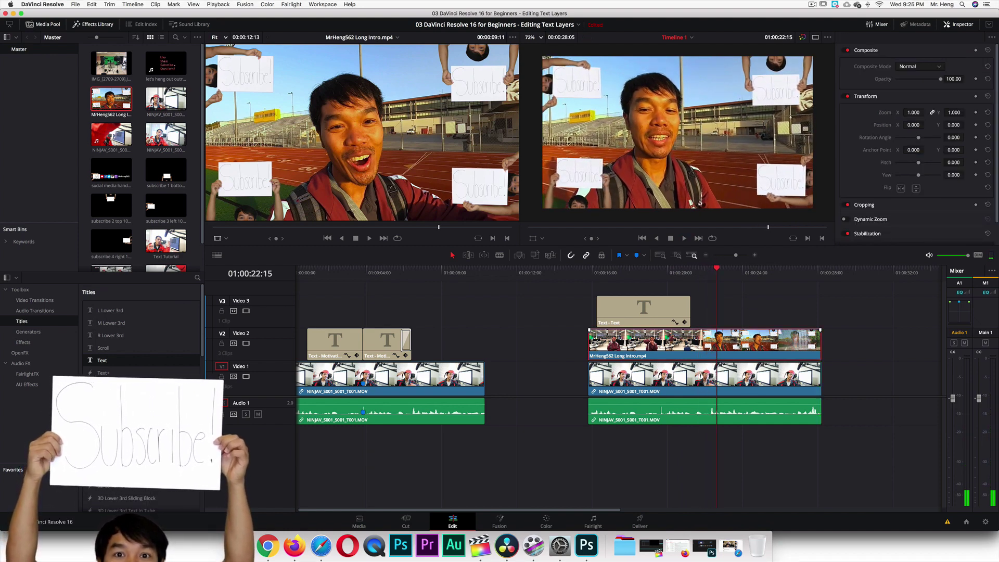
{"action": "left_click_drag", "start_coordinate": [915, 112], "coordinate": [975, 112]}
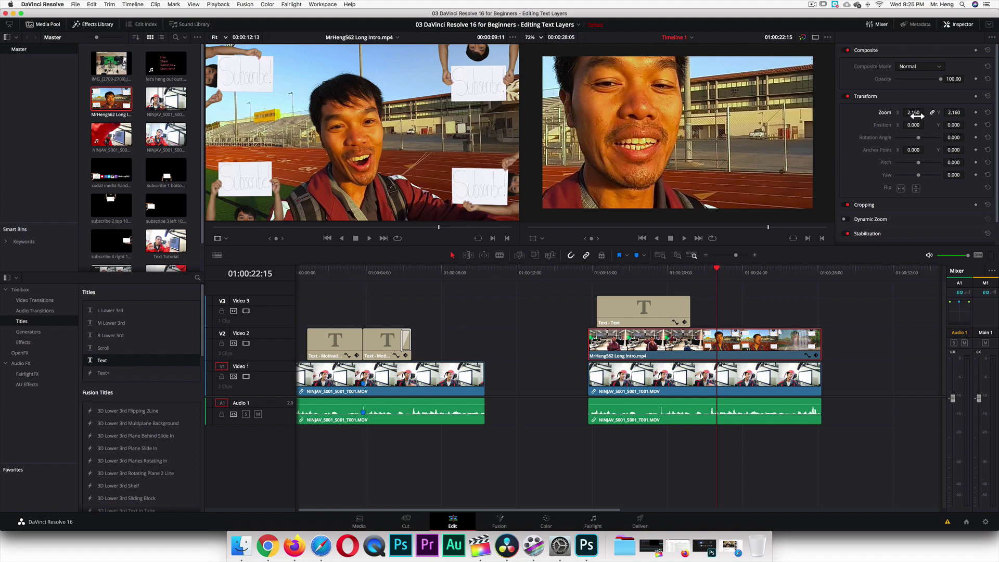
{"action": "left_click_drag", "start_coordinate": [914, 112], "coordinate": [811, 112]}
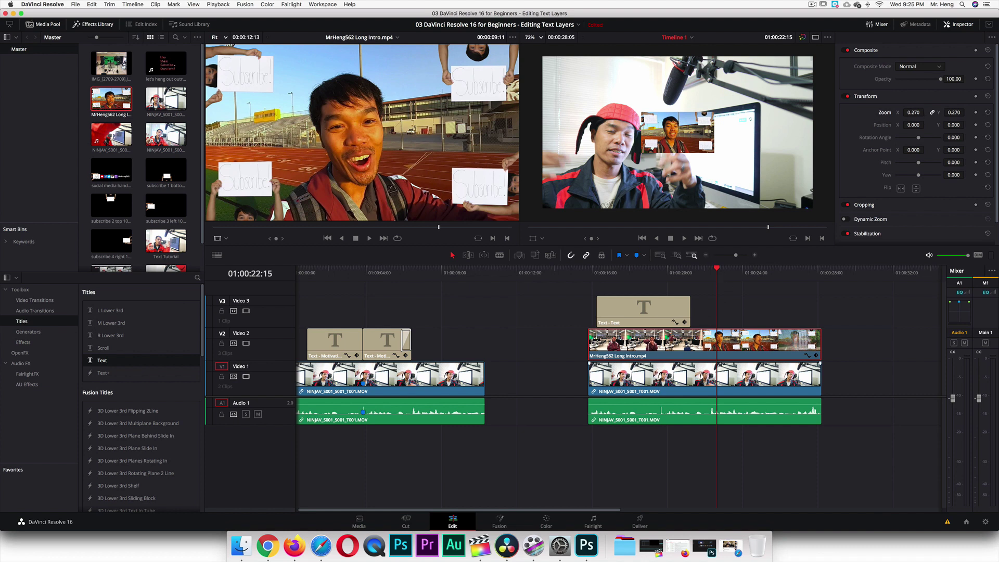
Position the Long Intro overlay in the frame's lower-right corner at X 605, Y -273.
{"action": "left_click", "coordinate": [726, 378]}
{"action": "left_click", "coordinate": [725, 342]}
{"action": "left_click_drag", "start_coordinate": [917, 126], "coordinate": [819, 126]}
{"action": "left_click_drag", "start_coordinate": [914, 125], "coordinate": [961, 125]}
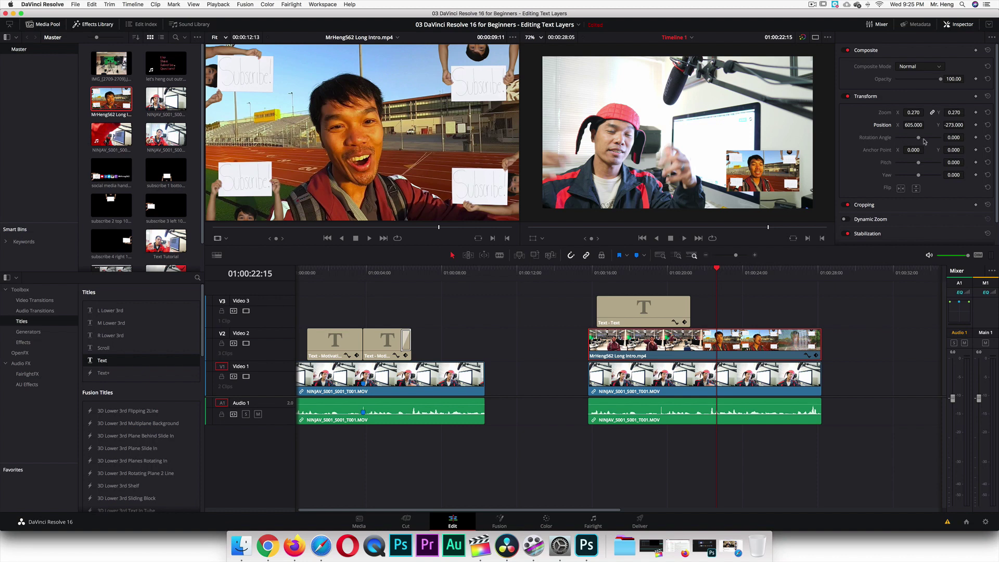
Rotate the Long Intro overlay to 40.7, 147.13 and -109.57 degrees, ending at -15.65 degrees.
{"action": "left_click_drag", "start_coordinate": [919, 139], "coordinate": [922, 140]}
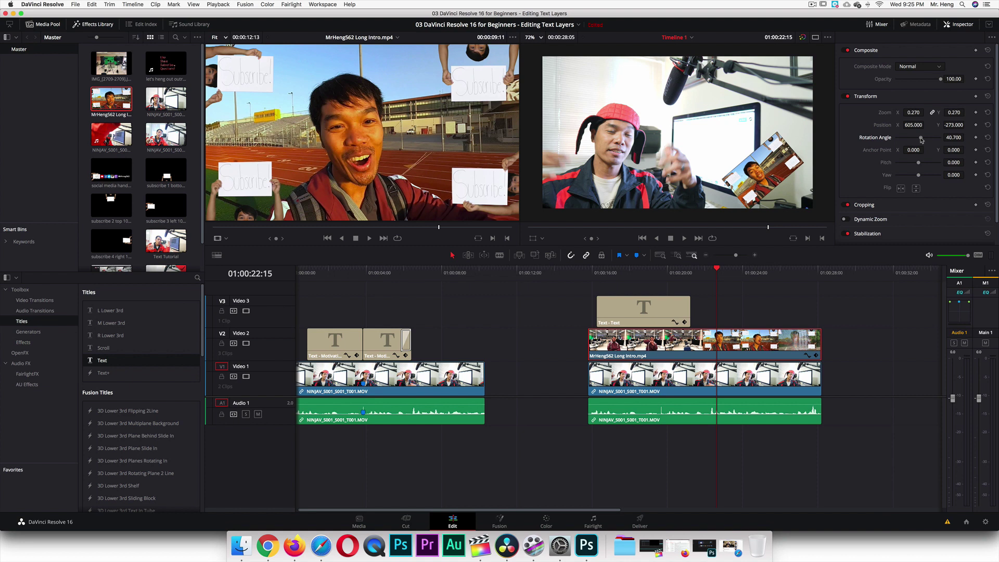
{"action": "left_click_drag", "start_coordinate": [921, 139], "coordinate": [928, 139]}
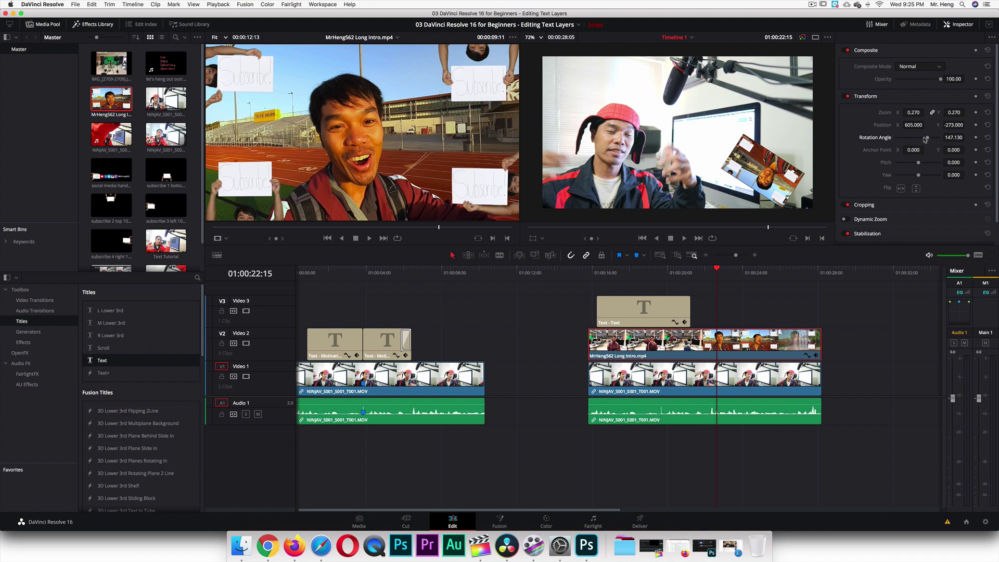
{"action": "left_click_drag", "start_coordinate": [927, 141], "coordinate": [911, 142]}
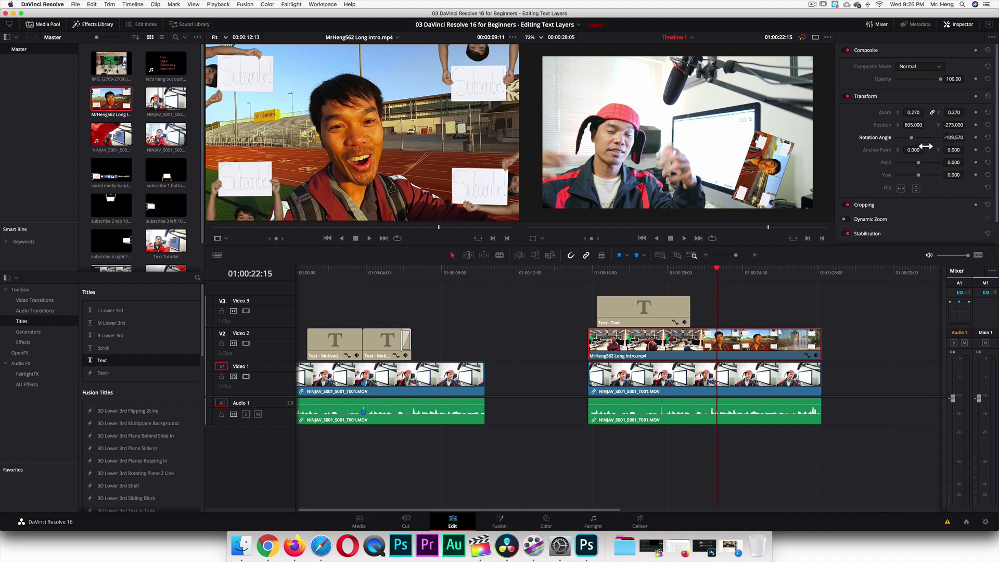
{"action": "left_click_drag", "start_coordinate": [912, 141], "coordinate": [919, 141]}
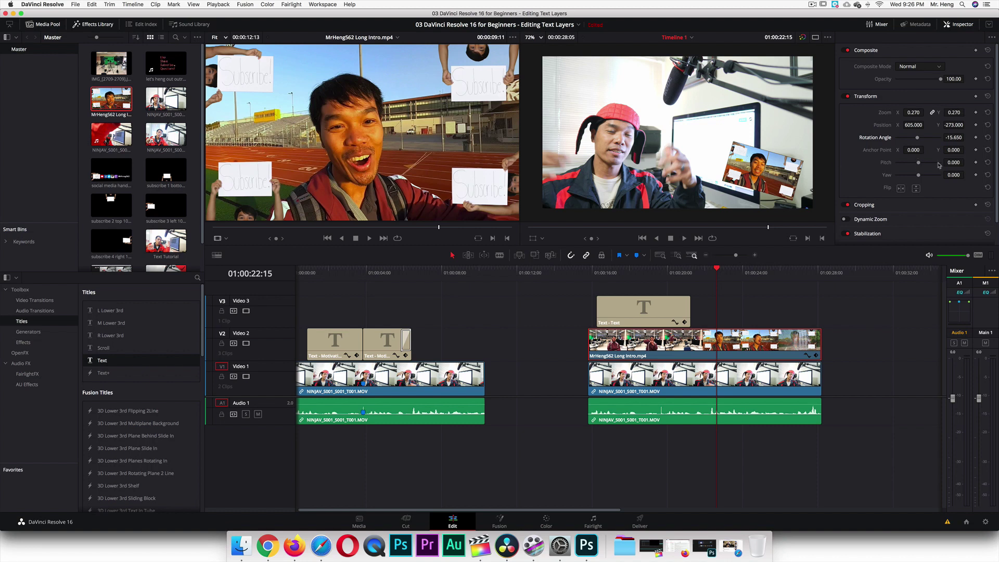
Try an anchor point X of -222 on the overlay with rotation angles of 9.39 and -15.65, and undo the changes.
{"action": "left_click_drag", "start_coordinate": [916, 151], "coordinate": [800, 151]}
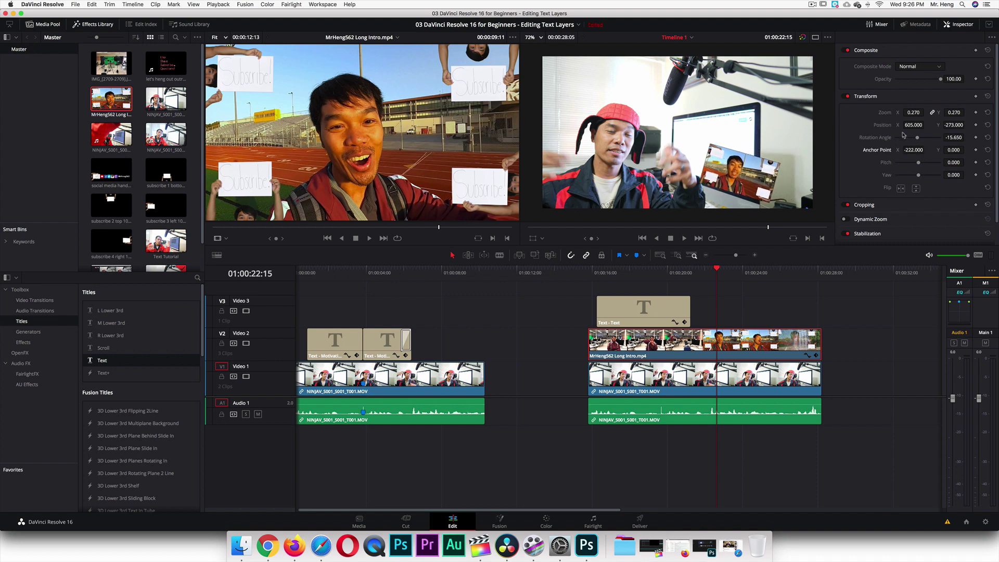
{"action": "left_click_drag", "start_coordinate": [918, 137], "coordinate": [919, 140]}
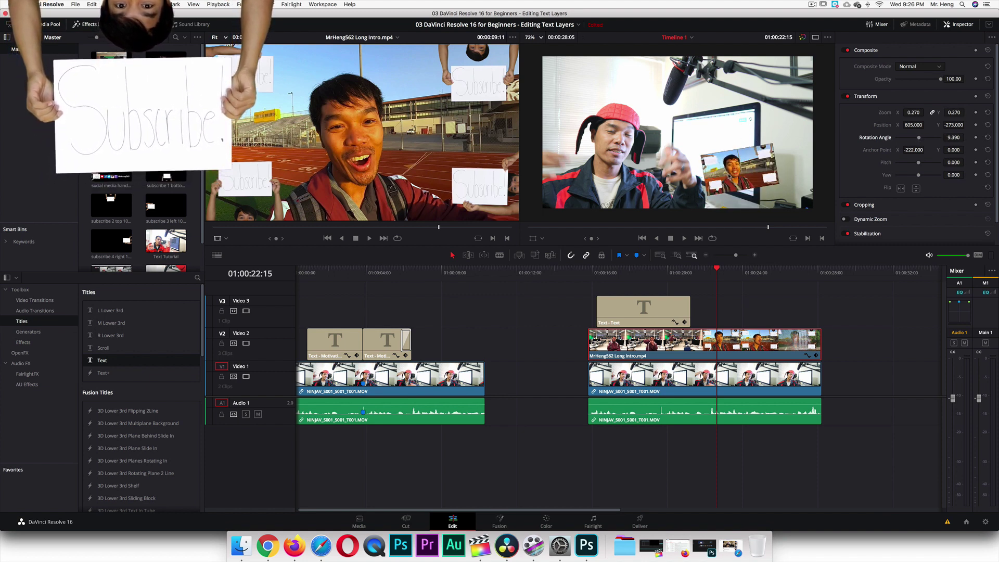
{"action": "left_click_drag", "start_coordinate": [919, 138], "coordinate": [917, 138]}
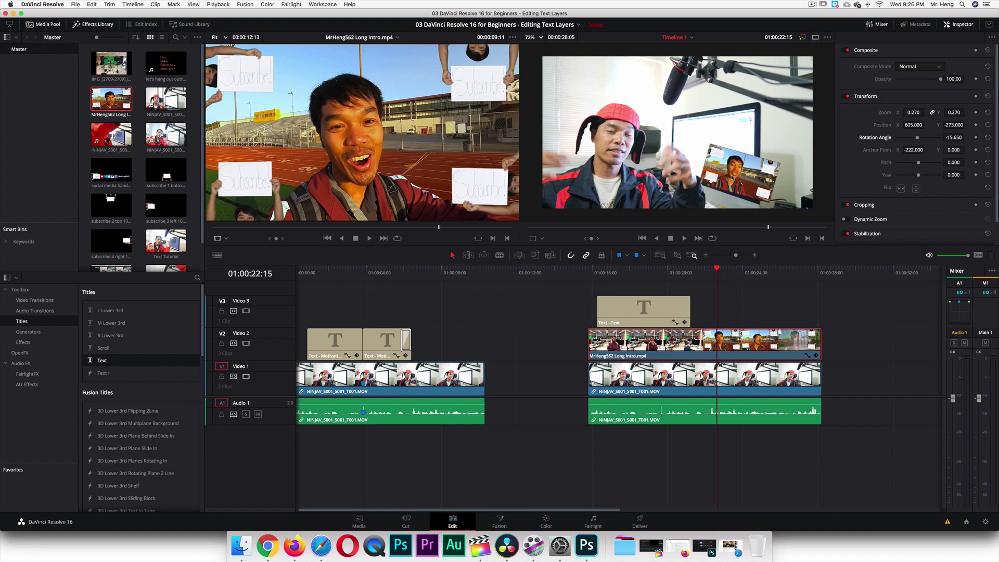
{"action": "key", "text": "super+z"}
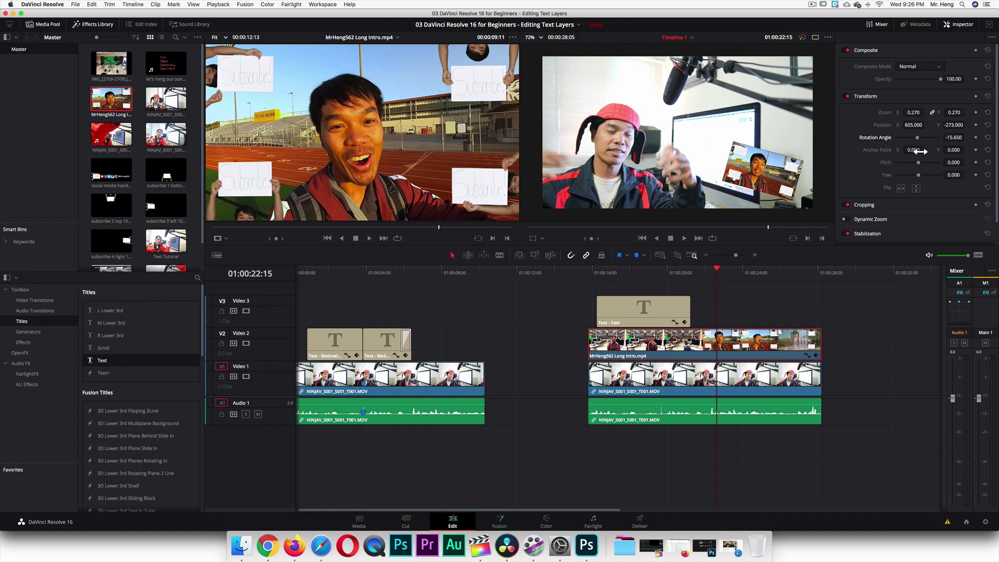
Set the Long Intro overlay's rotation angle to 3.130 degrees.
{"action": "left_click_drag", "start_coordinate": [917, 138], "coordinate": [918, 140]}
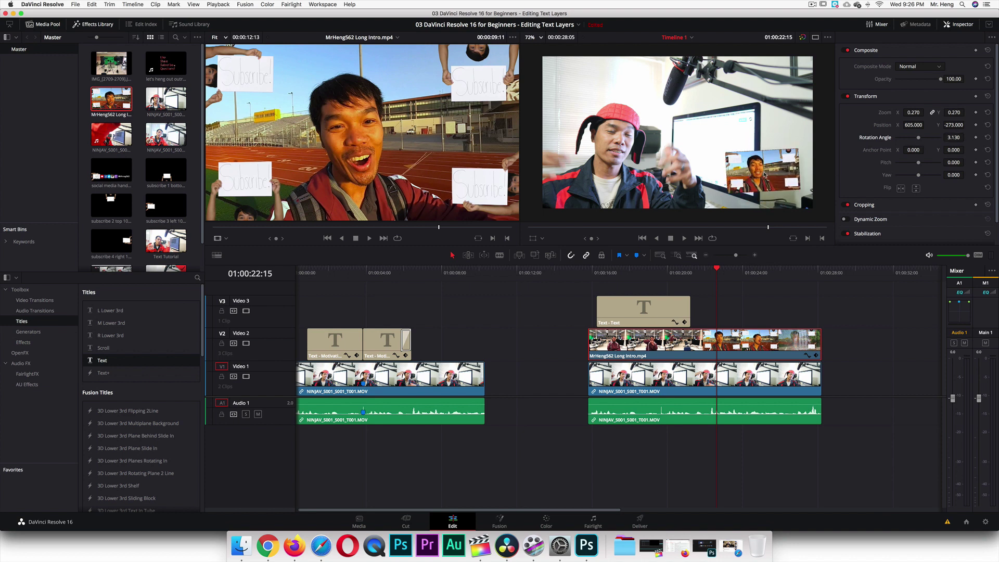
Try an anchor point X of -317 and a rotation angle of 40.7 on the overlay, and undo both changes.
{"action": "left_click_drag", "start_coordinate": [913, 150], "coordinate": [749, 151]}
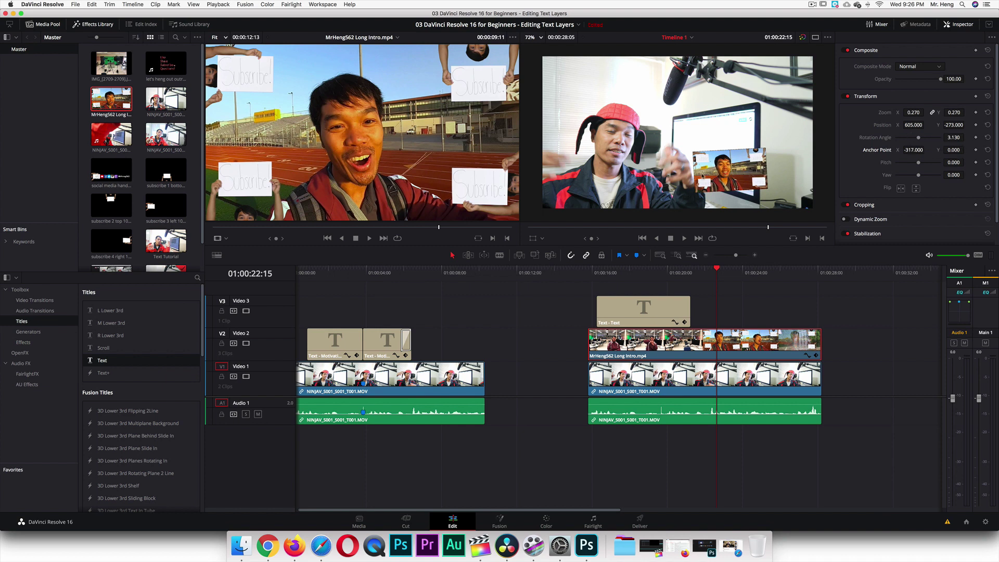
{"action": "left_click_drag", "start_coordinate": [920, 139], "coordinate": [922, 140]}
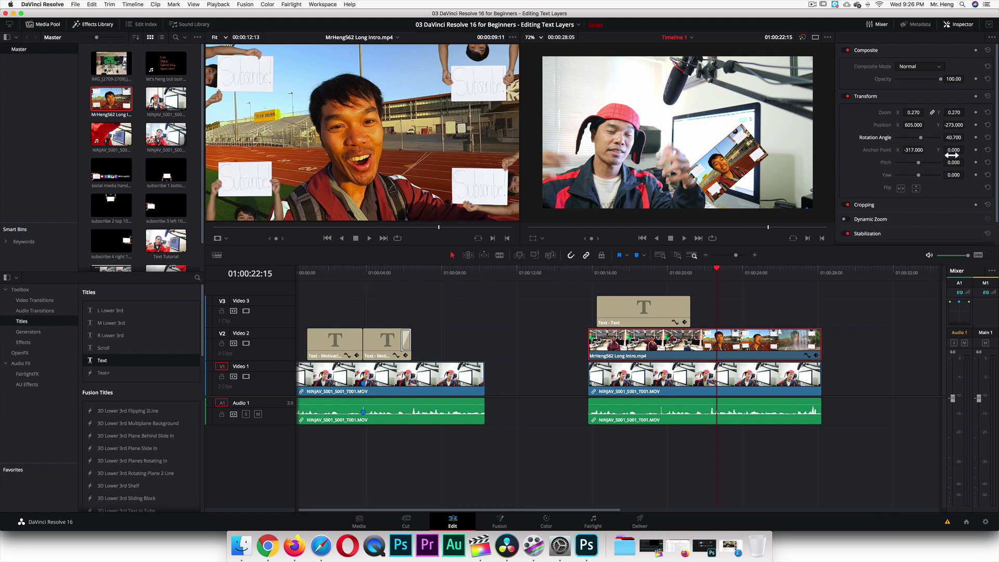
{"action": "key", "text": "super+z"}
{"action": "key", "text": "super+z"}
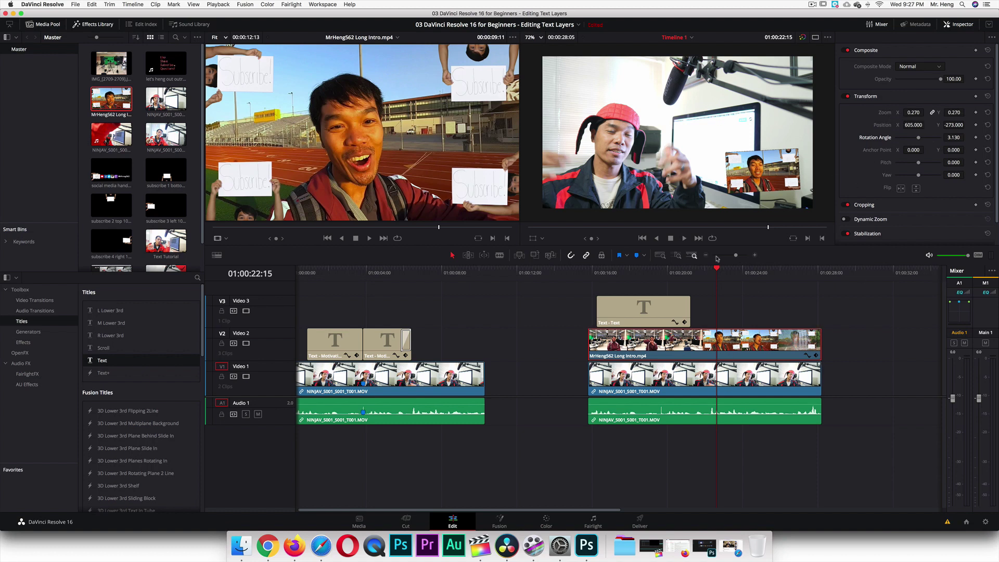
Go to 01:00:18:18 and set the text position X of the title on Video 3 to 503.
{"action": "left_click_drag", "start_coordinate": [717, 270], "coordinate": [644, 274]}
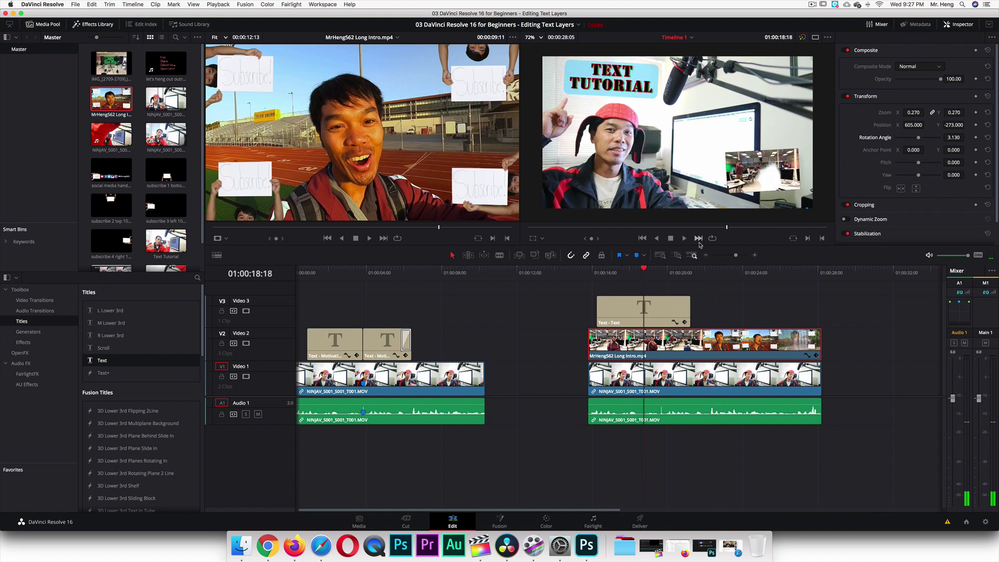
{"action": "left_click", "coordinate": [676, 311]}
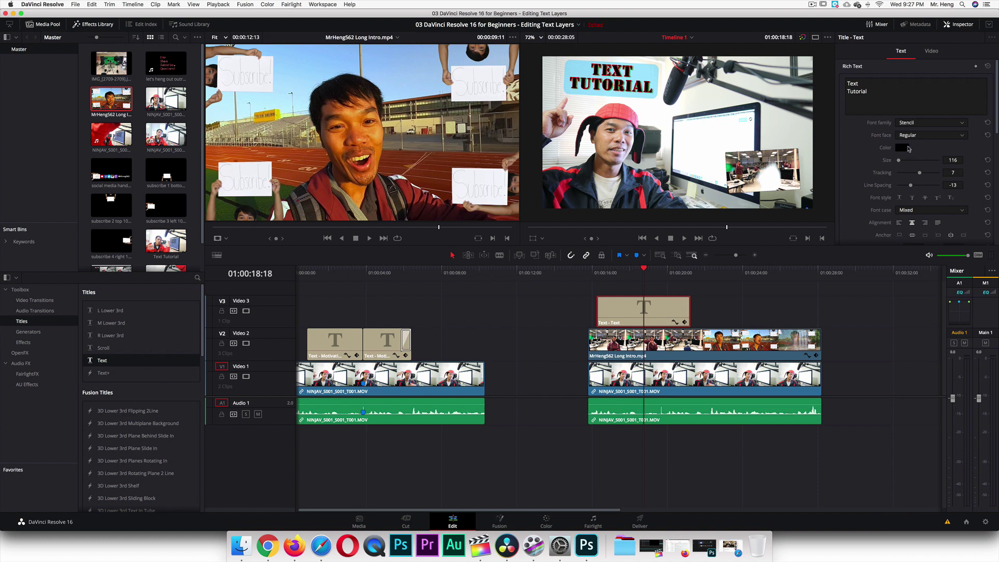
{"action": "scroll", "coordinate": [936, 198], "scroll_direction": "down", "scroll_amount": 5}
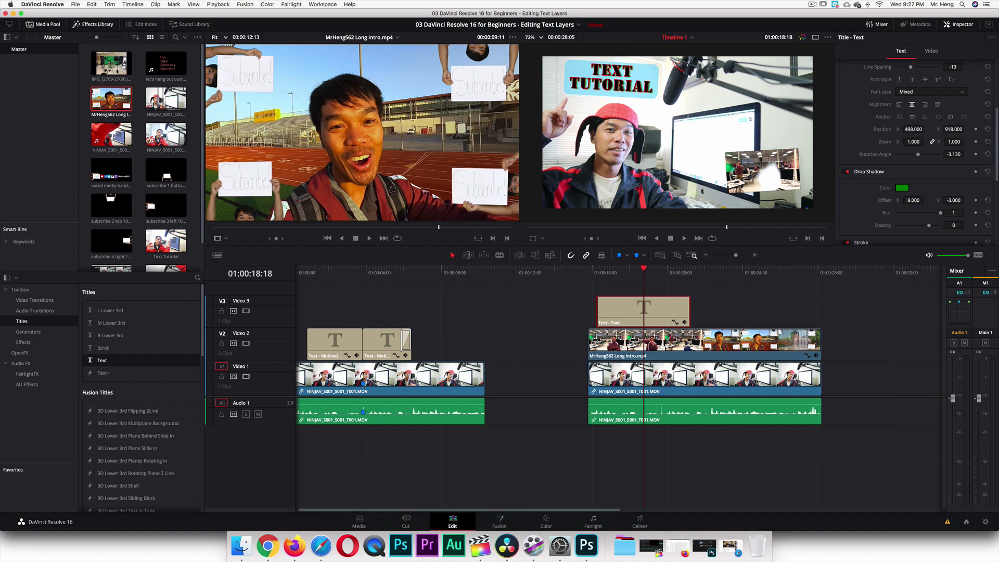
{"action": "left_click_drag", "start_coordinate": [913, 129], "coordinate": [926, 129]}
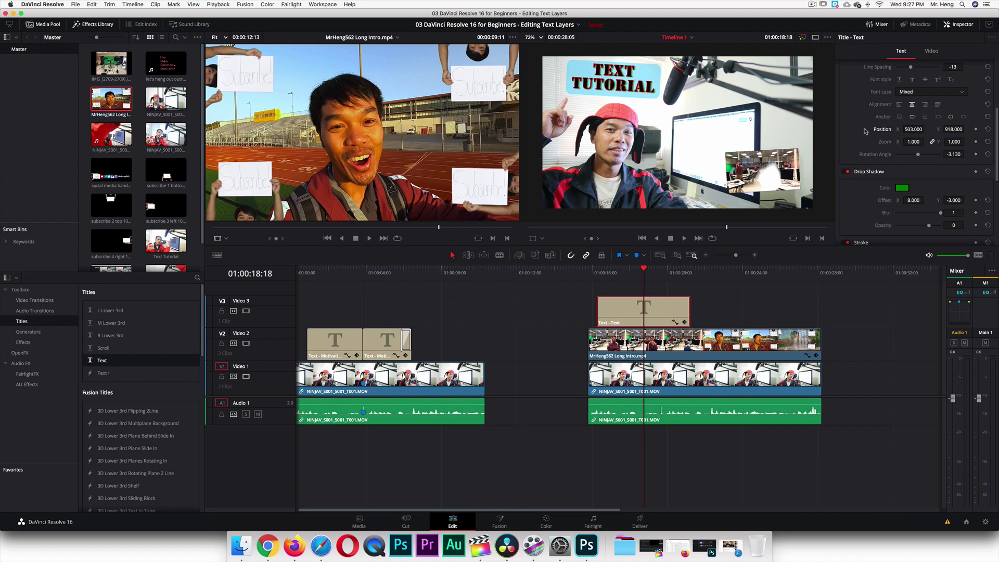
Move the title to the frame's upper right with a video transform position X of 945 and a text position X of 409.
{"action": "left_click", "coordinate": [931, 52]}
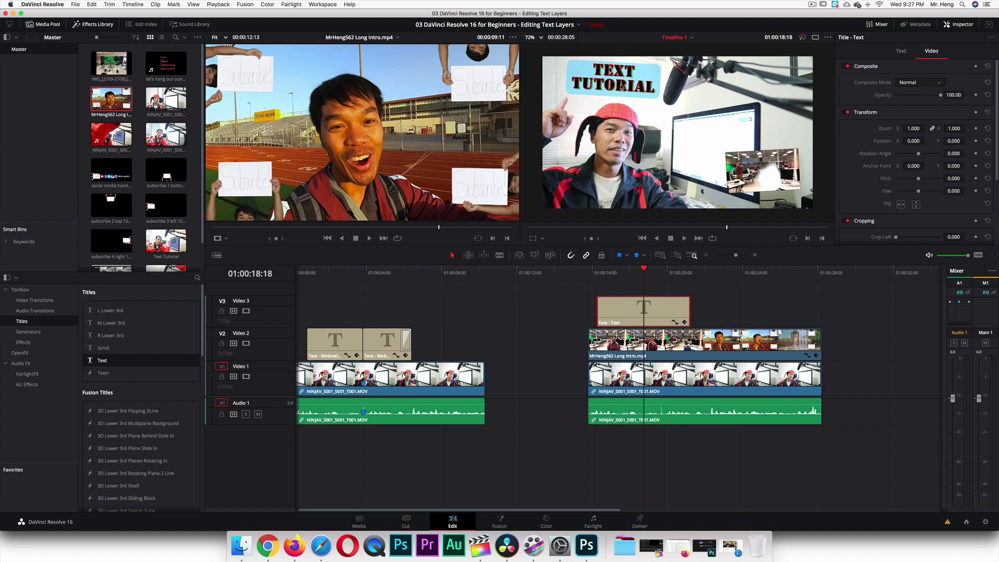
{"action": "left_click_drag", "start_coordinate": [914, 141], "coordinate": [984, 141]}
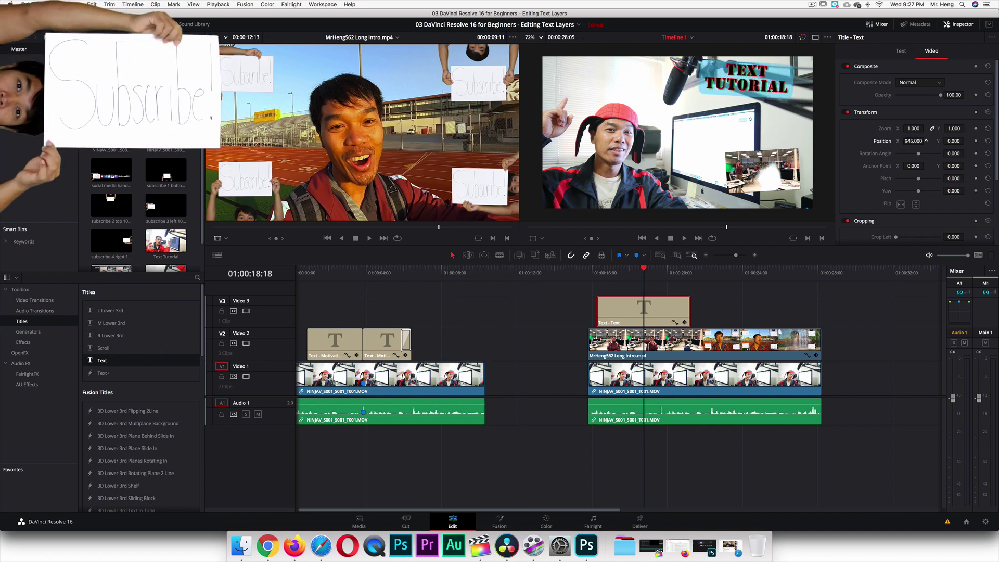
{"action": "left_click", "coordinate": [901, 50]}
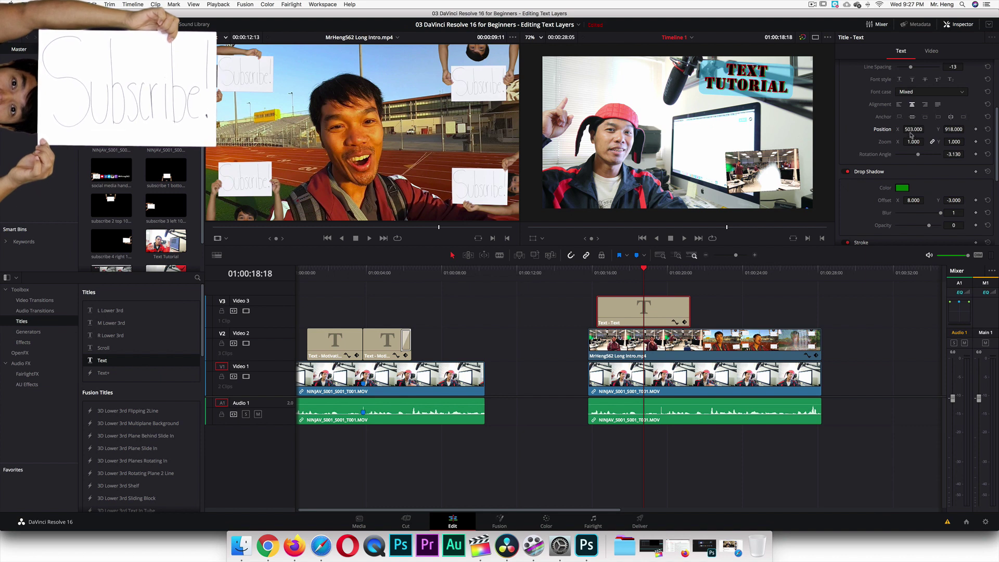
{"action": "mouse_move", "coordinate": [914, 129]}
{"action": "left_mouse_down"}
{"action": "mouse_move", "coordinate": [835, 129]}
{"action": "mouse_move", "coordinate": [914, 129]}
{"action": "mouse_move", "coordinate": [855, 129]}
{"action": "mouse_move", "coordinate": [906, 129]}
{"action": "left_mouse_up"}
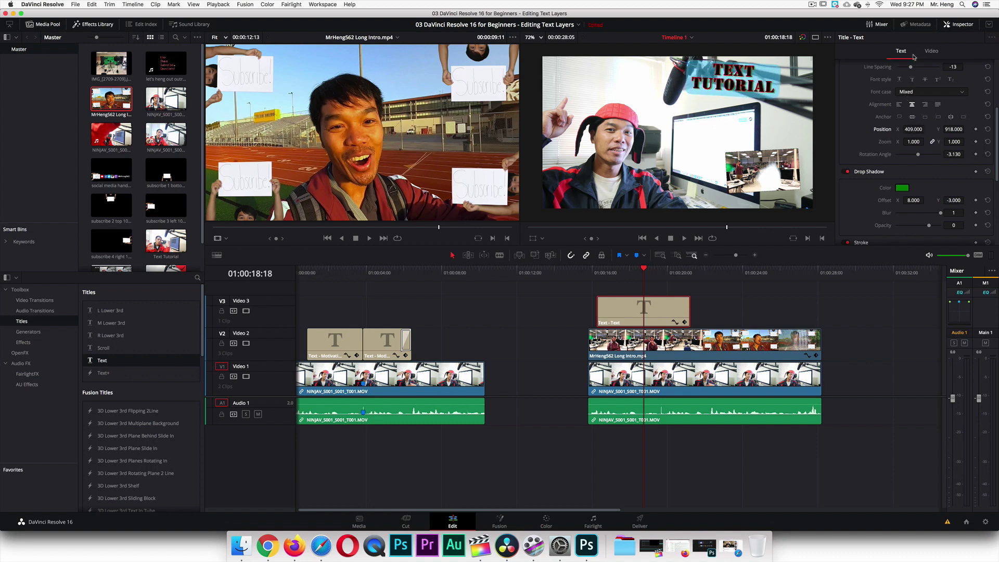
Set the Long Intro overlay's horizontal position to 613.
{"action": "left_click", "coordinate": [931, 51]}
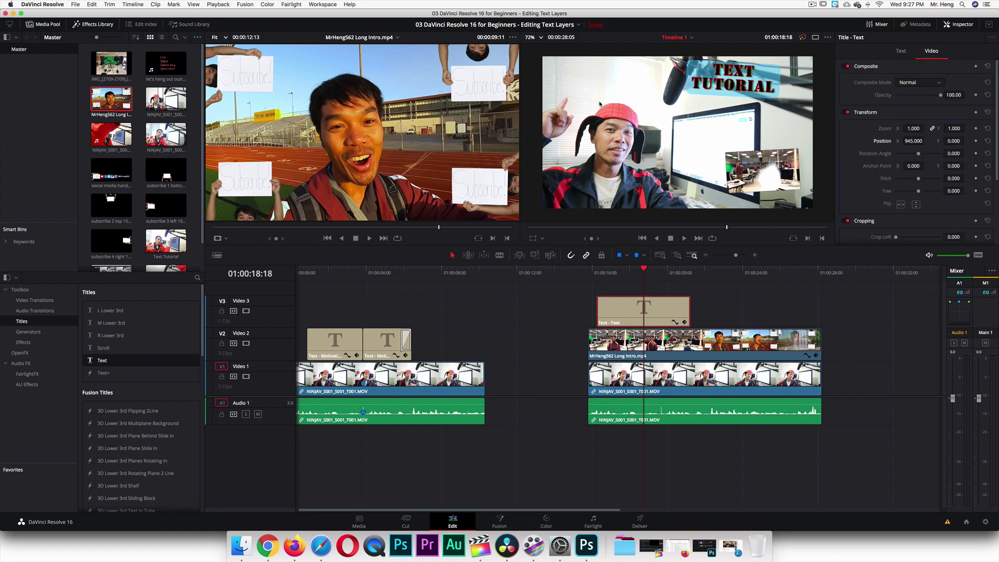
{"action": "left_click", "coordinate": [716, 342]}
{"action": "mouse_move", "coordinate": [920, 128]}
{"action": "left_mouse_down"}
{"action": "mouse_move", "coordinate": [887, 127]}
{"action": "mouse_move", "coordinate": [927, 127]}
{"action": "mouse_move", "coordinate": [917, 128]}
{"action": "left_mouse_up"}
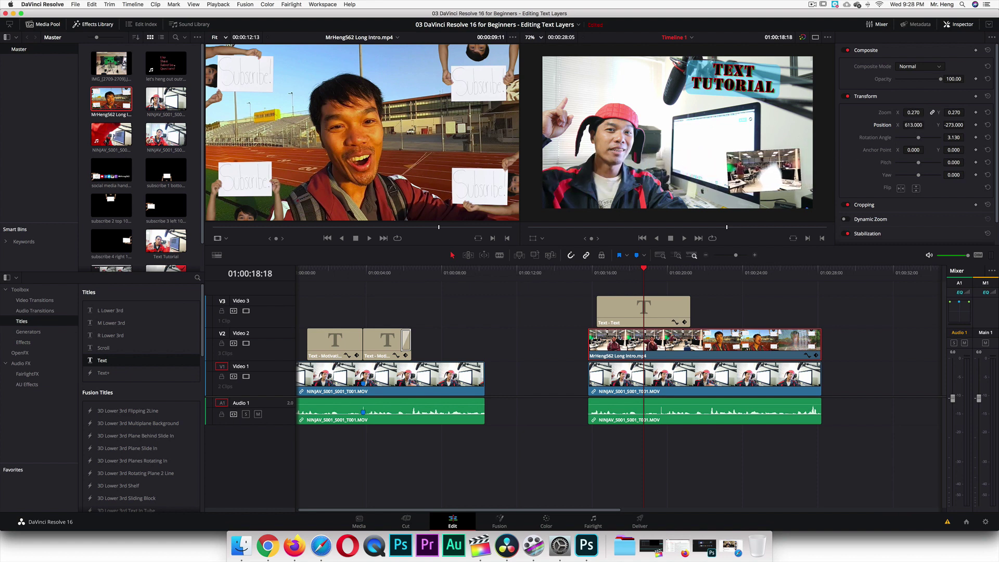